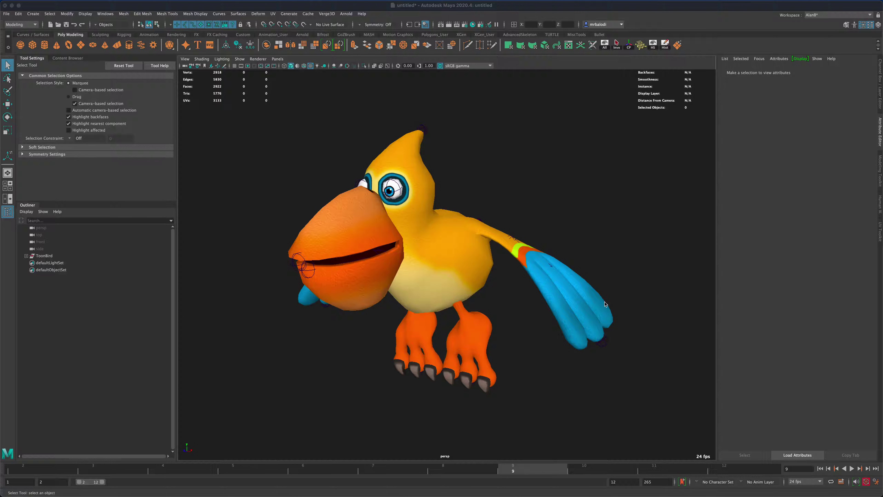
Step: Orbit and zoom the perspective view to inspect the toon bird from several angles
mouse_move(561, 330)
alt+mouse_down()
mouse_move(581, 327)
mouse_move(546, 333)
alt+mouse_up()
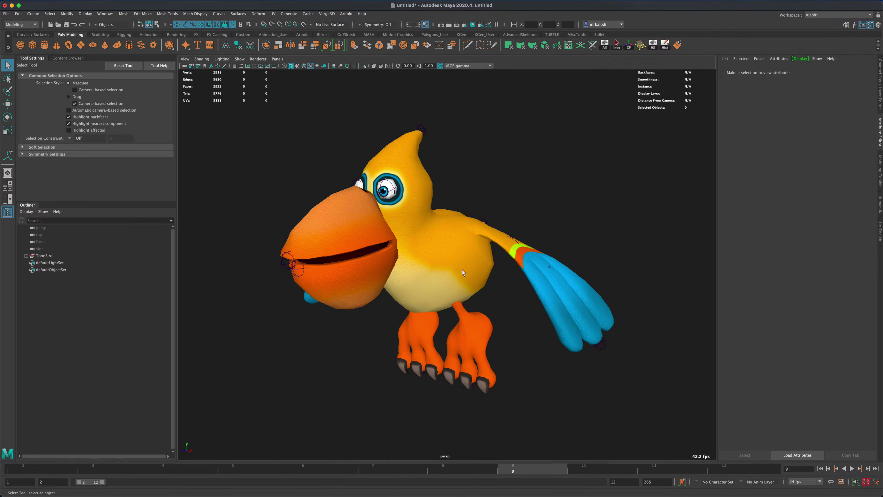
alt+drag(514, 301, 516, 303)
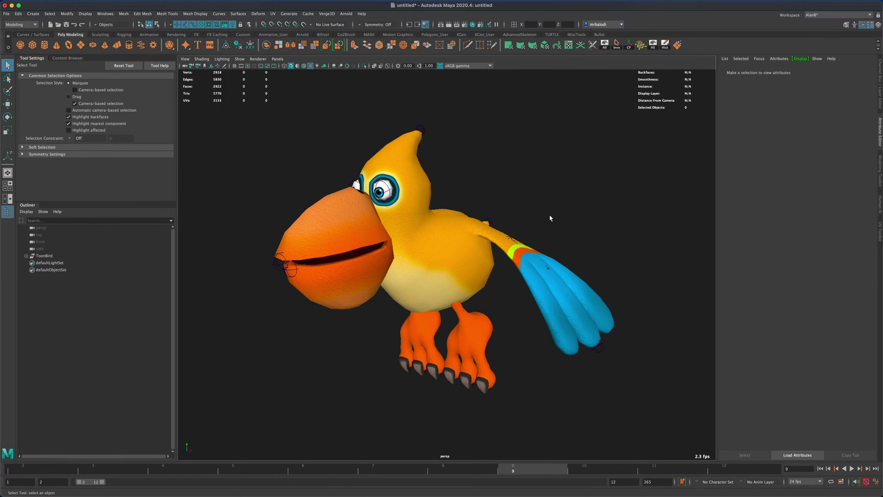
mouse_move(550, 218)
alt+mouse_down()
mouse_move(565, 211)
mouse_move(557, 212)
mouse_move(615, 221)
mouse_move(550, 215)
mouse_move(559, 218)
alt+mouse_up()
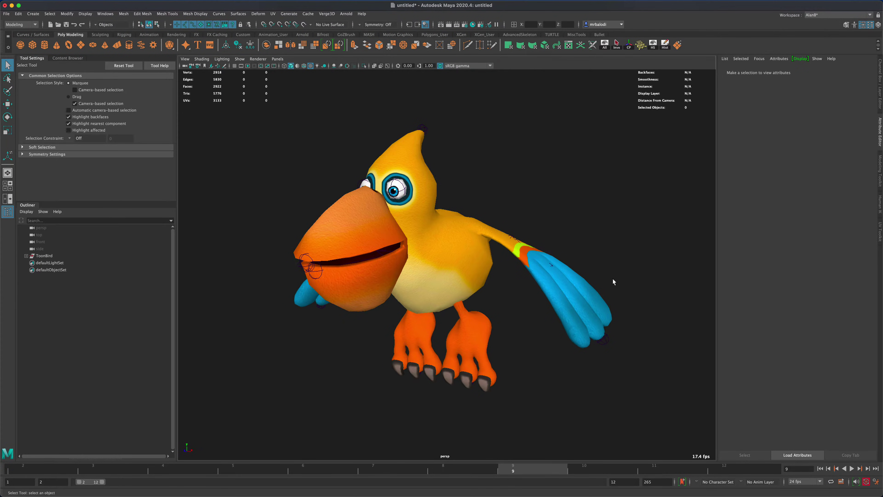
scroll(532, 296, up, 3)
mouse_move(518, 296)
alt+mouse_down()
mouse_move(562, 294)
mouse_move(528, 297)
alt+mouse_up()
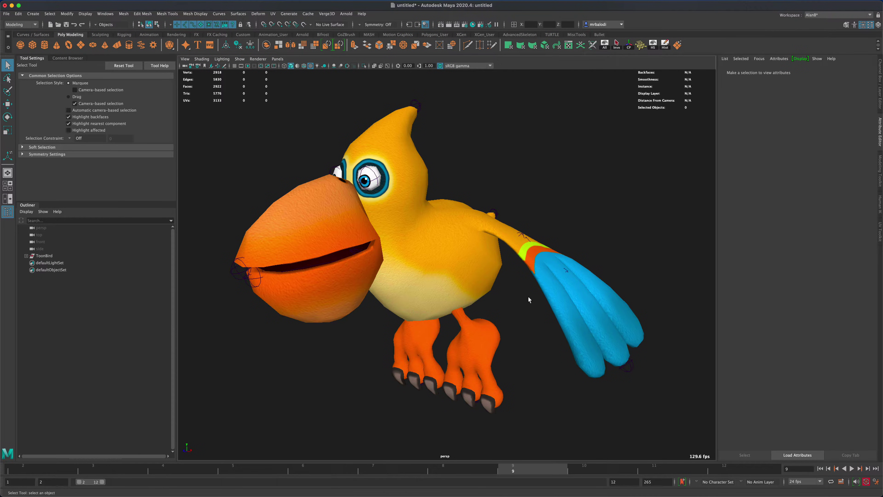
alt+drag(518, 310, 540, 322)
Step: Play the bird's 12-frame wing-flap animation, viewing it from the front, then stop playback
click(851, 469)
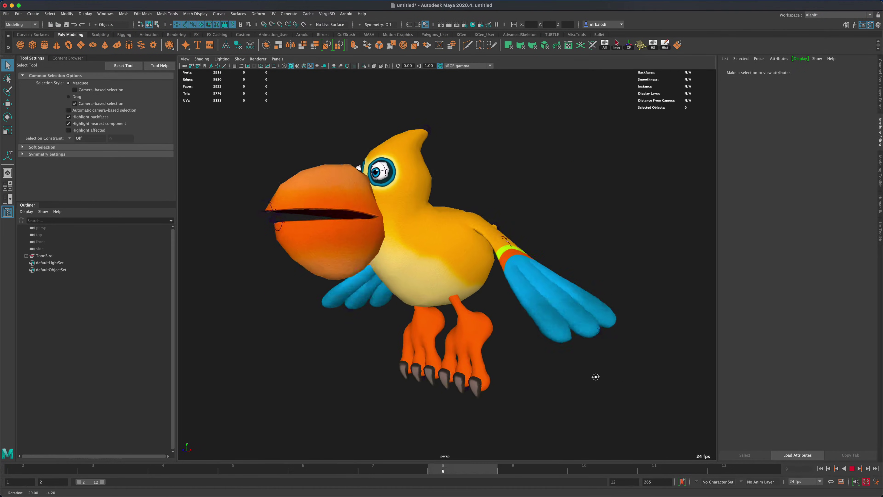
mouse_move(601, 374)
alt+mouse_down()
mouse_move(859, 390)
mouse_move(556, 389)
mouse_move(601, 383)
mouse_move(590, 381)
alt+mouse_up()
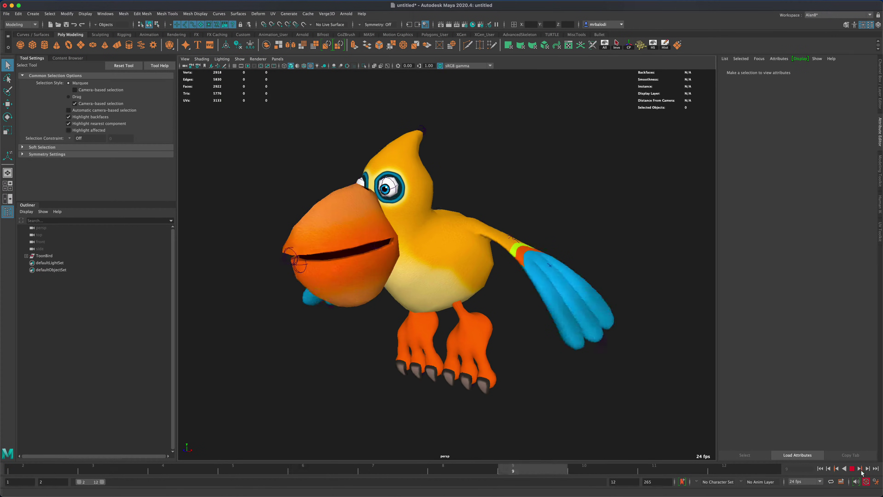
key(Escape)
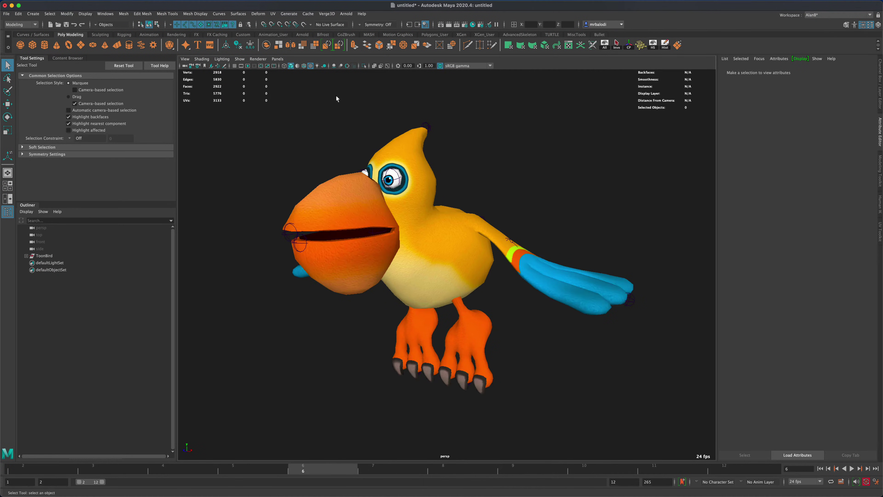
Step: Turn on X-Ray Joints, select the birdJoints skeleton, and show the Channel Box / Layer Editor
click(387, 66)
click(436, 280)
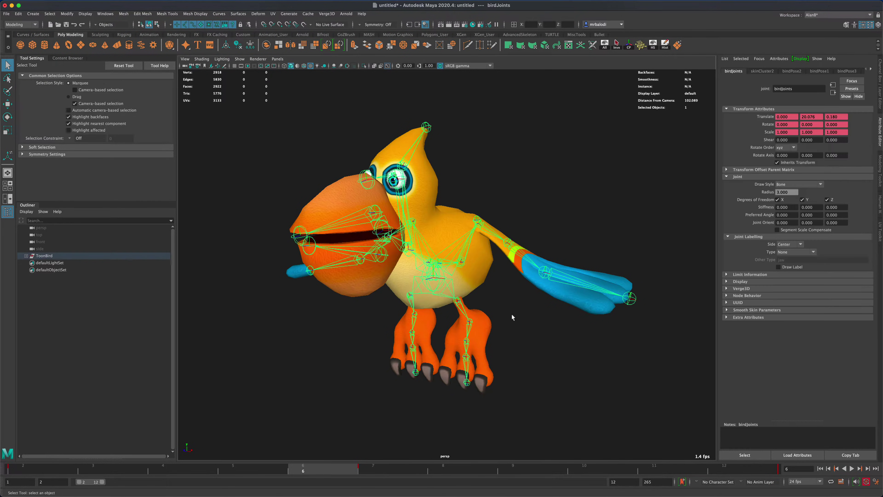
alt+drag(514, 311, 650, 397)
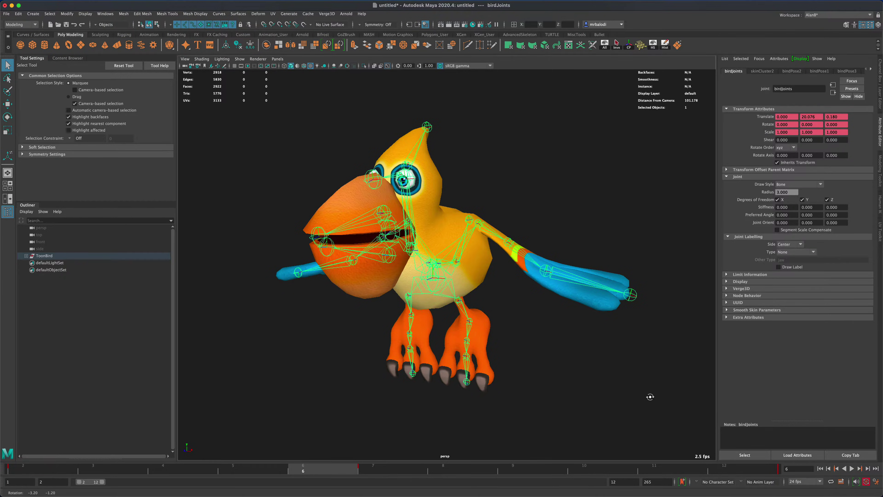
click(879, 102)
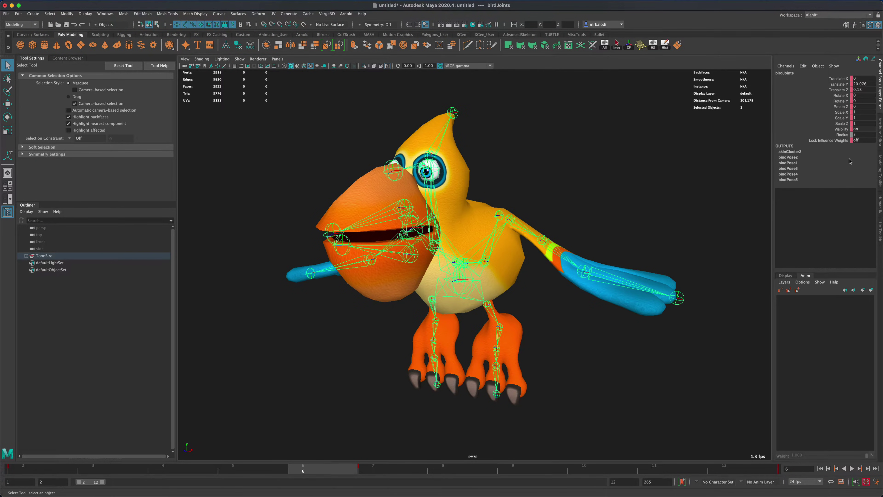
Step: Switch the Layer Editor to the Anim tab and create AnimLayer1 from the selected joints
click(785, 276)
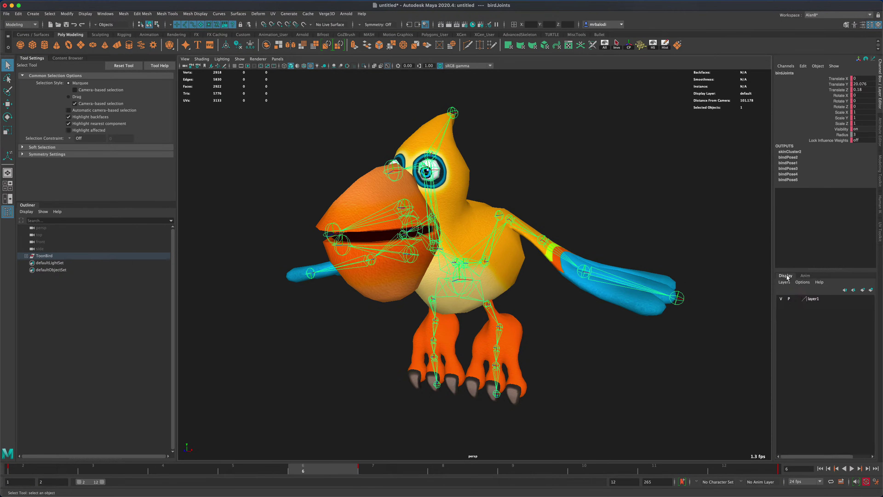
click(805, 275)
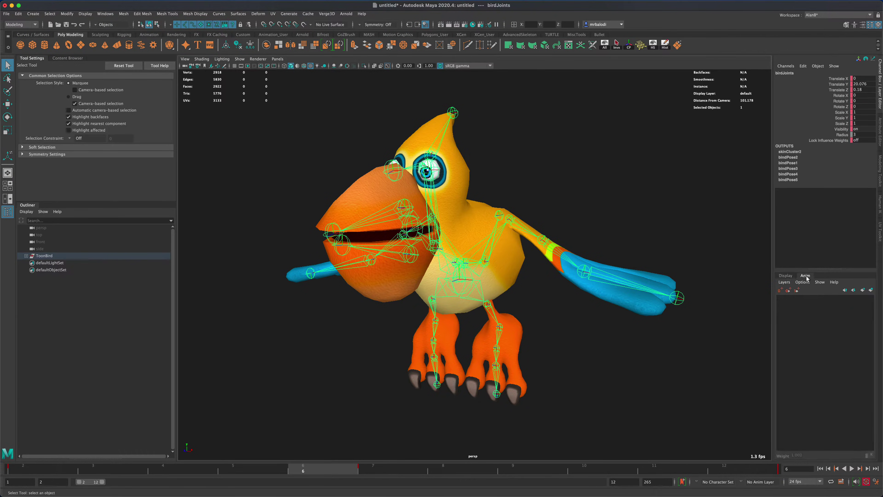
scroll(722, 338, up, 2)
alt+drag(718, 345, 685, 362)
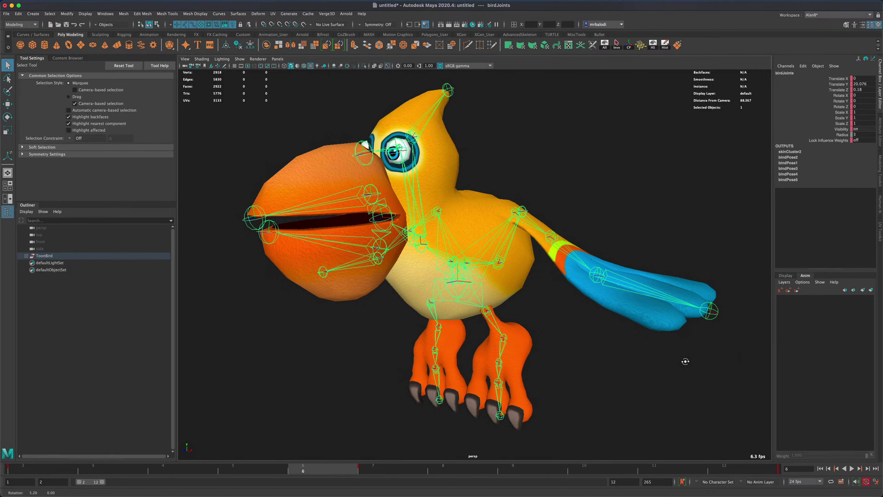
click(871, 290)
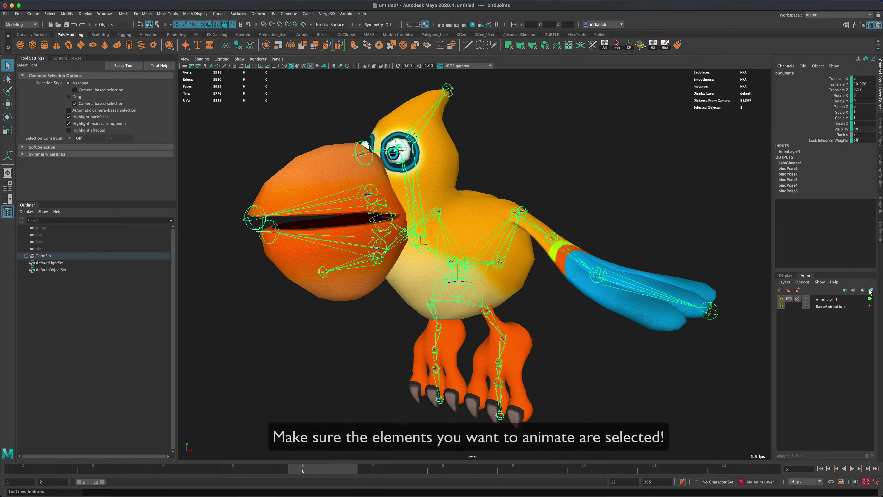
Step: Switch between AnimLayer1 and BaseAnimation, play the flap animation, and dolly the camera out
click(829, 300)
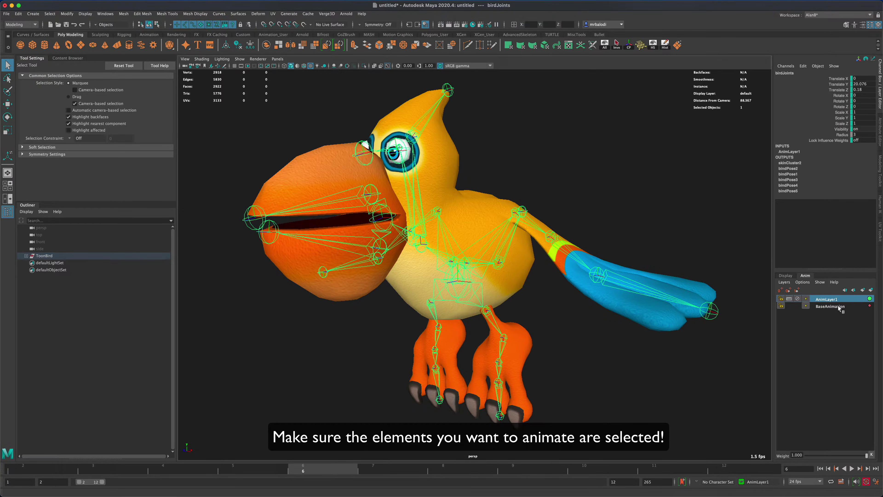
click(838, 306)
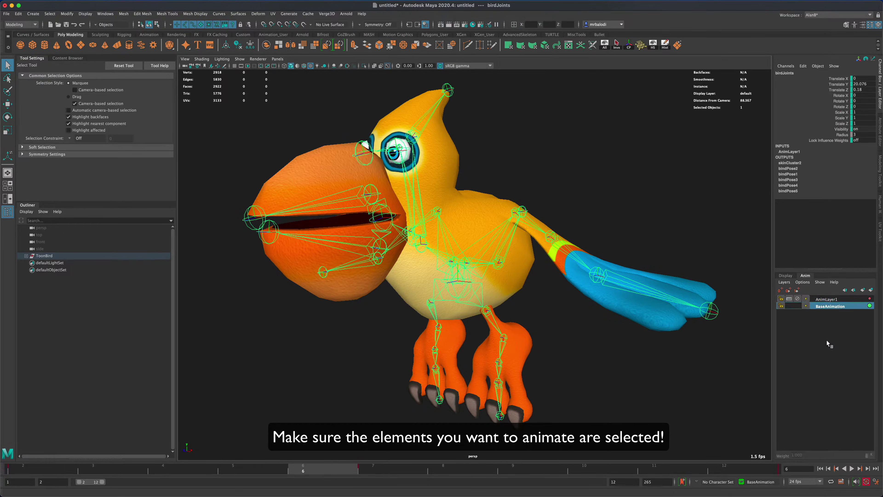
click(851, 468)
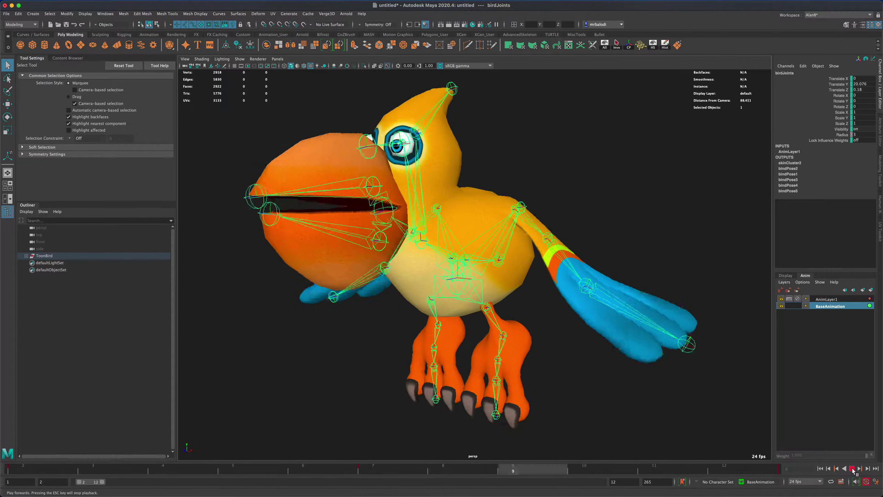
click(824, 300)
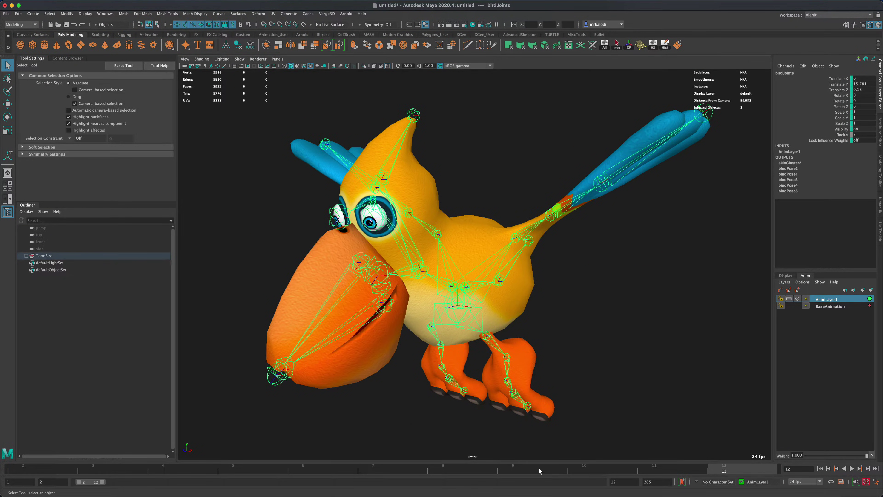
key(alt+v)
alt+right_drag(702, 398, 673, 384)
alt+drag(673, 384, 671, 383)
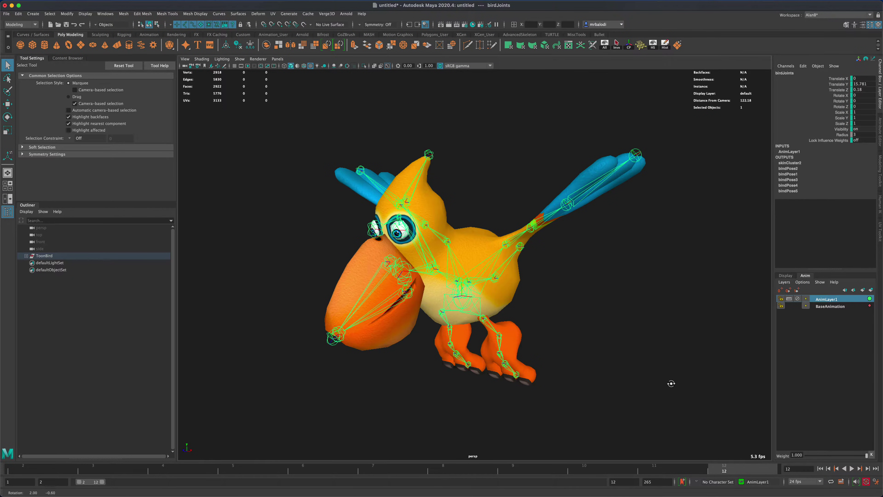
Step: Rename AnimLayer1 to 'MovingUpandDown'
double_click(826, 299)
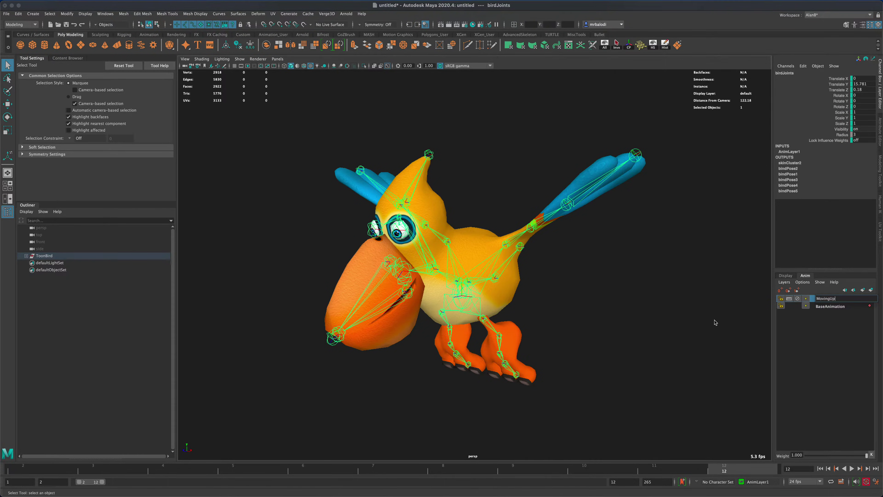
text(MovingUpandDown)
key(Return)
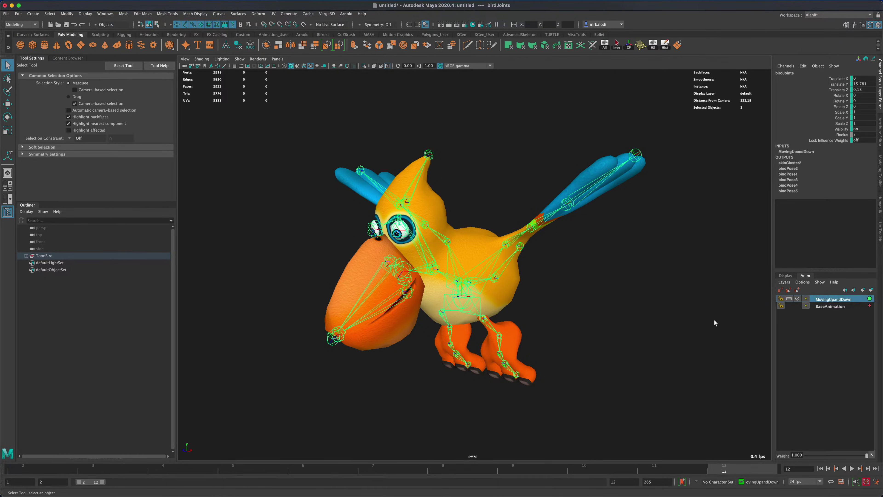
Step: Make MovingUpandDown the active layer and scrub from frame 2 to frame 12
alt+drag(514, 292, 557, 309)
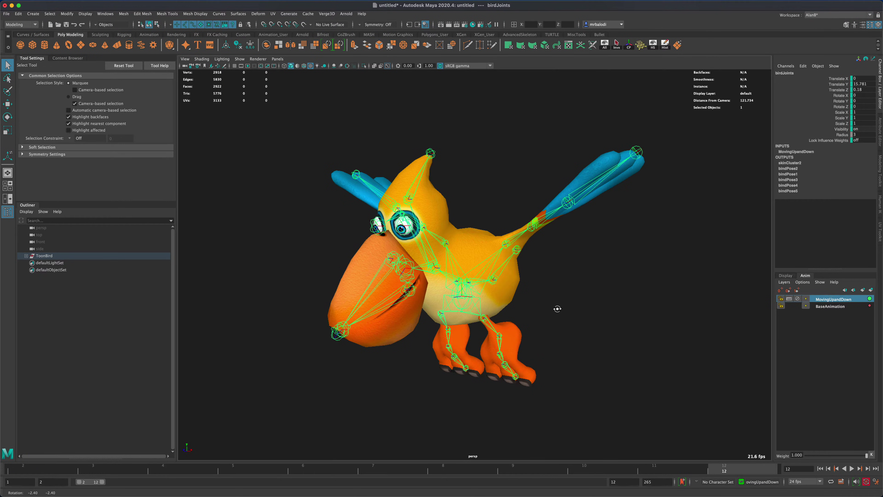
click(824, 307)
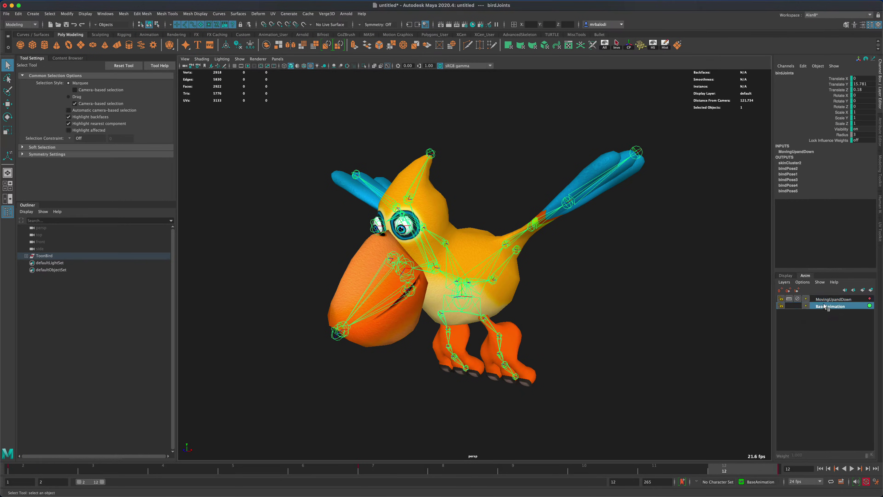
click(824, 300)
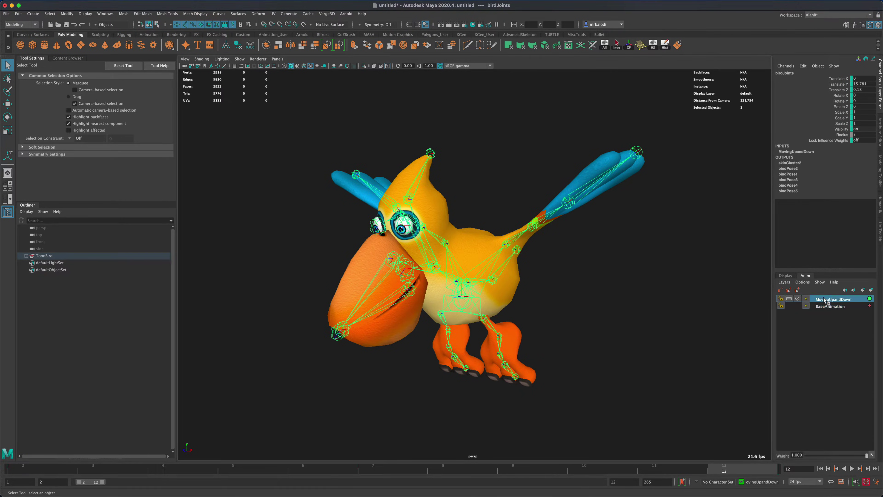
click(52, 467)
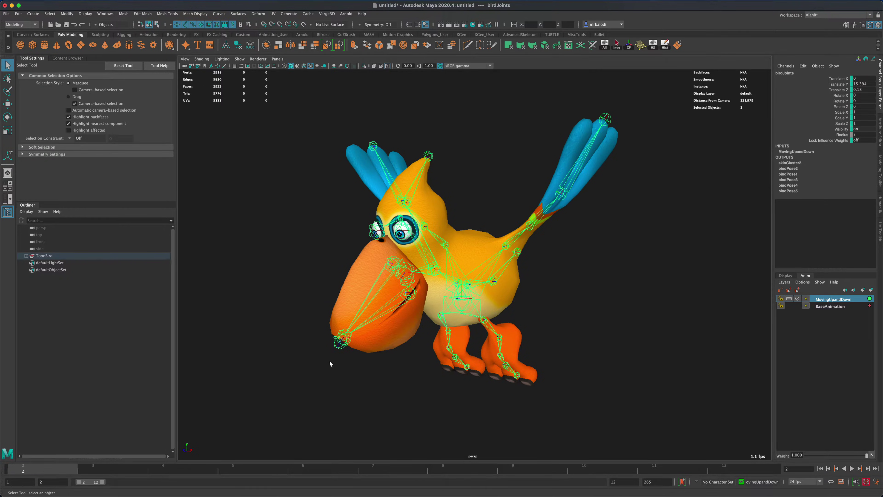
drag(59, 470, 721, 464)
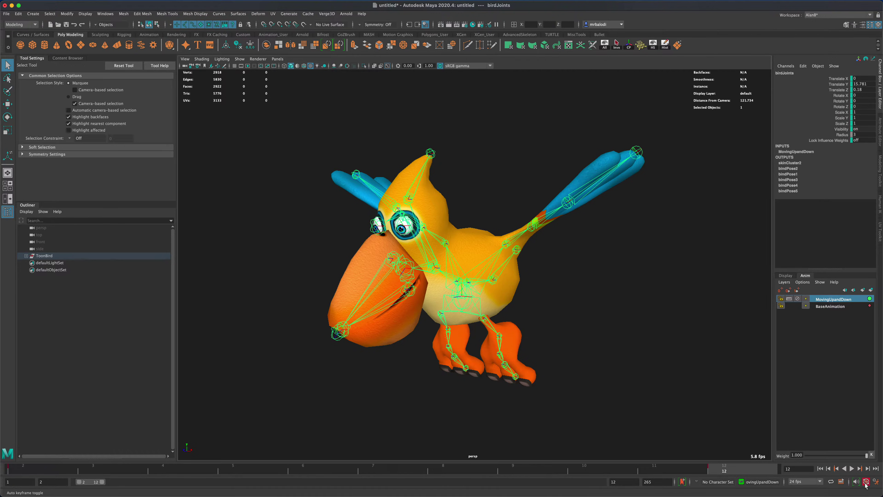
Step: At frame 7, raise the bird rig to Translate Y 28.714 with the Move tool
drag(774, 477, 414, 479)
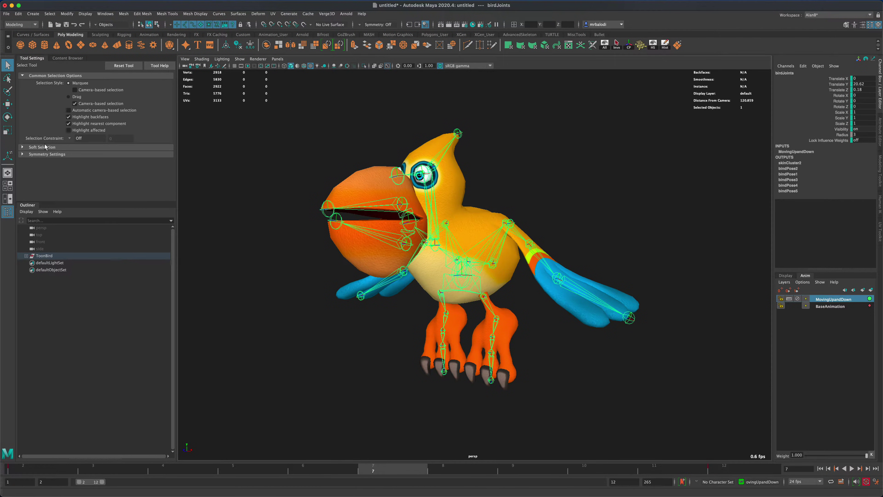
click(7, 105)
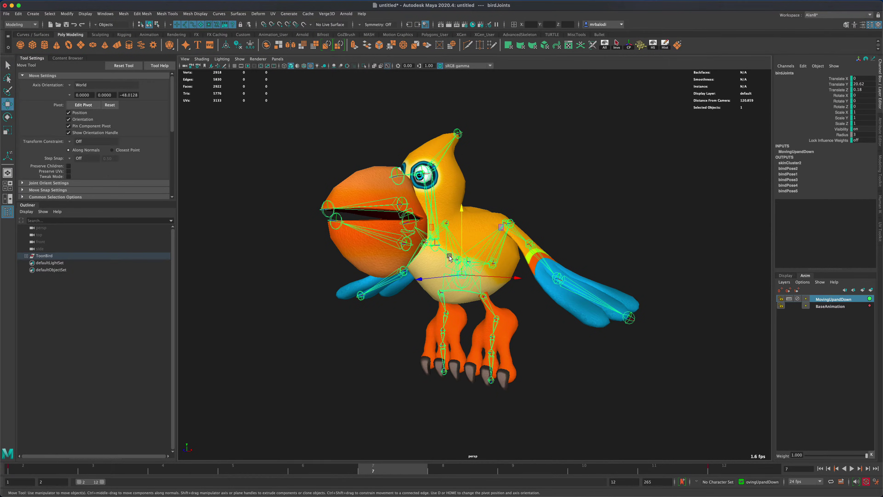
drag(461, 221, 462, 185)
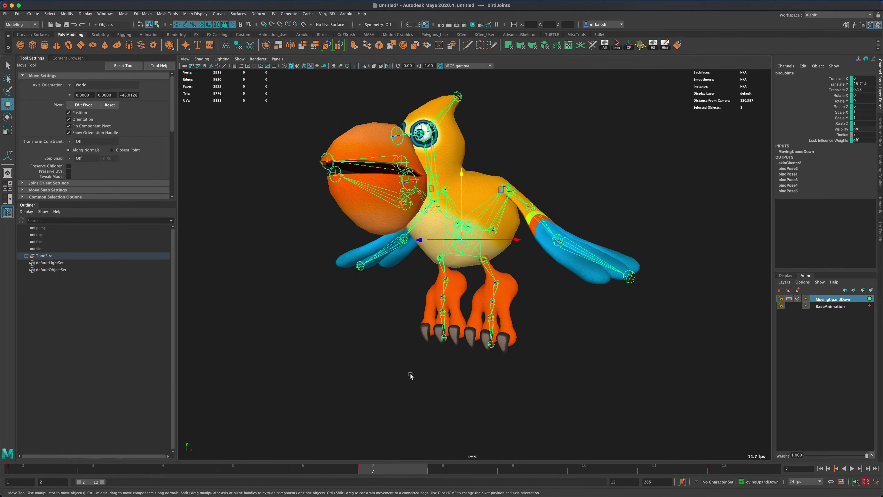
alt+drag(409, 374, 387, 368)
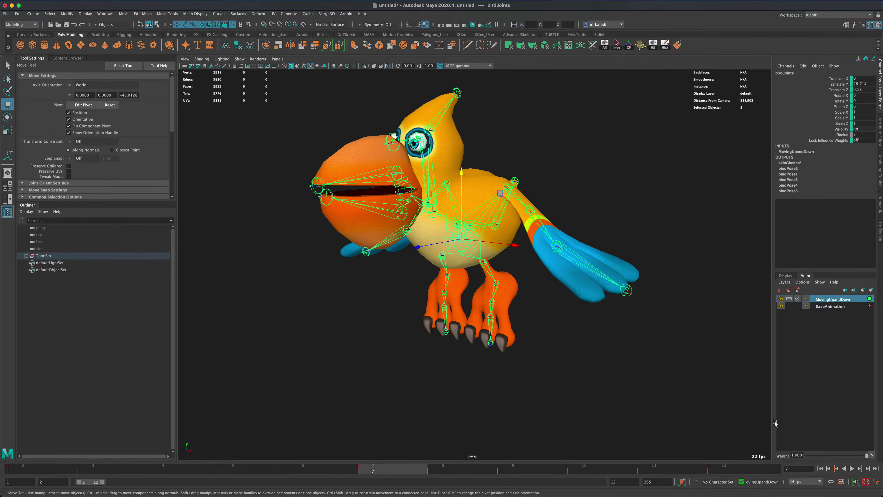
Step: Play the bob, test the layer weight at 0.607, restore it to 1.000, then stop
click(852, 469)
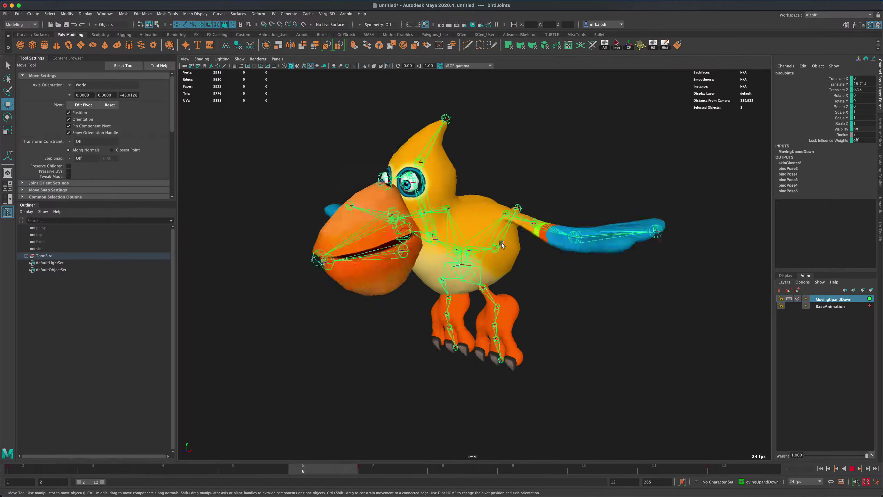
mouse_move(866, 459)
mouse_down()
mouse_move(797, 457)
mouse_move(867, 456)
mouse_up()
alt+drag(730, 396, 743, 343)
key(alt+v)
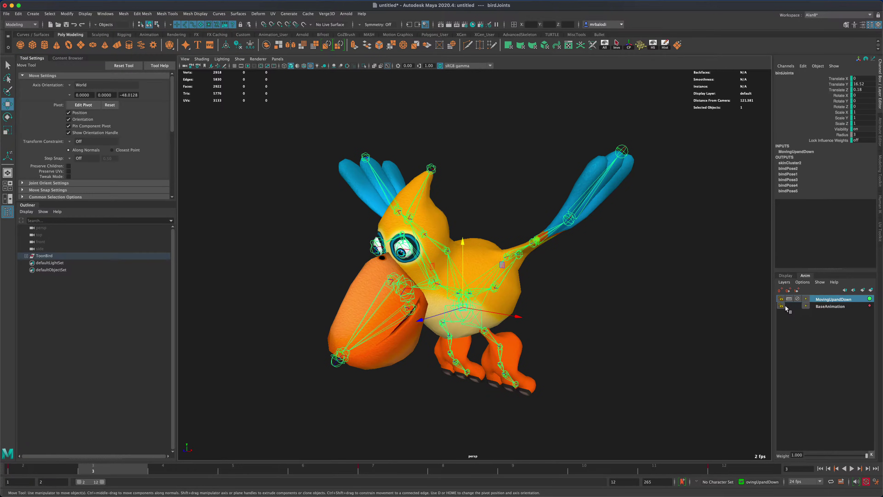
Step: Select the whole joint hierarchy, create the headMoving layer from it, and clear the selection
right_click(464, 321)
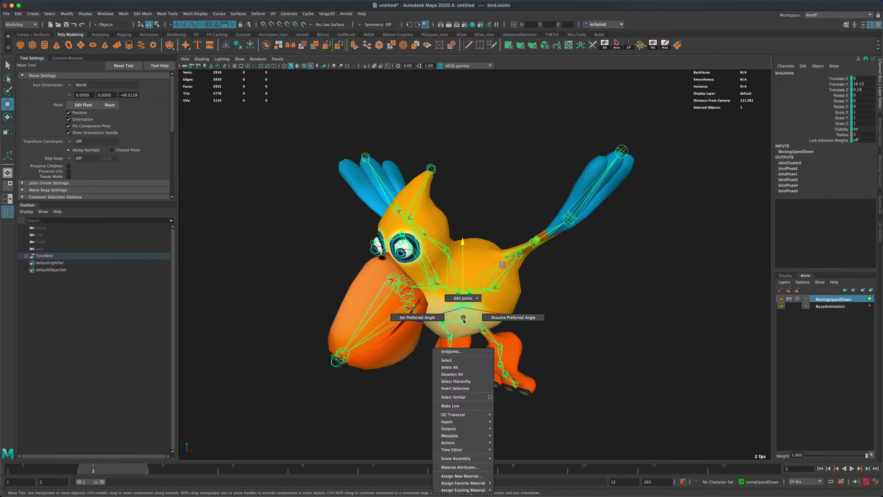
click(464, 381)
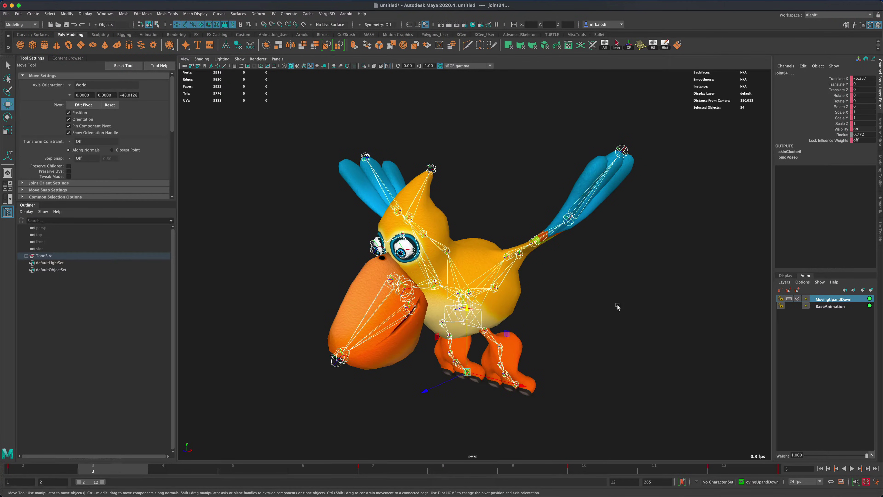
click(871, 291)
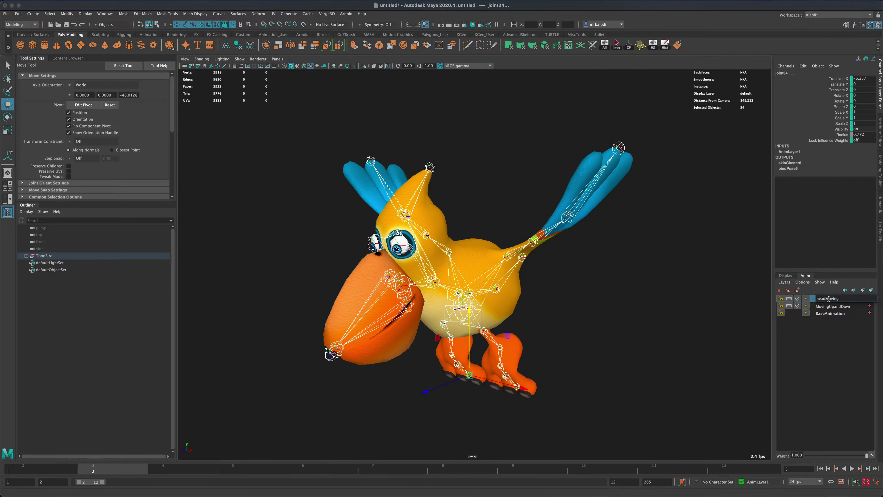
key(Return)
click(575, 322)
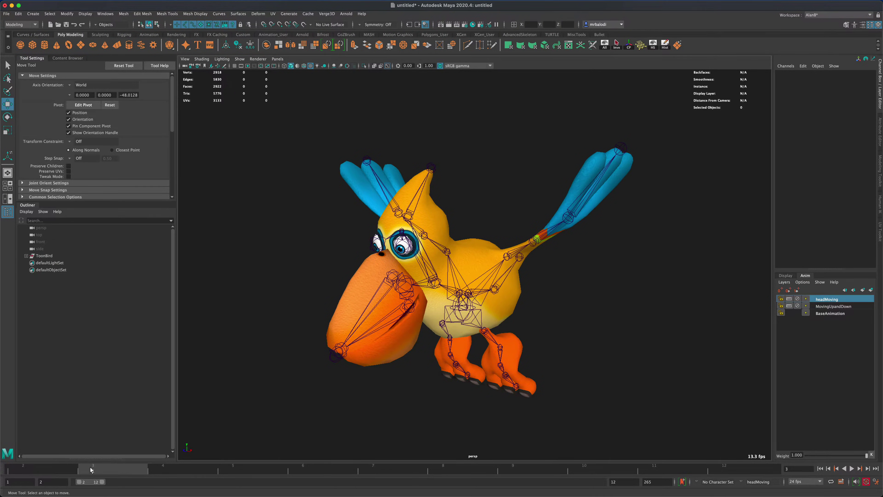
Step: Select the head joint joint10 and move the current frame to 7
drag(91, 469, 46, 470)
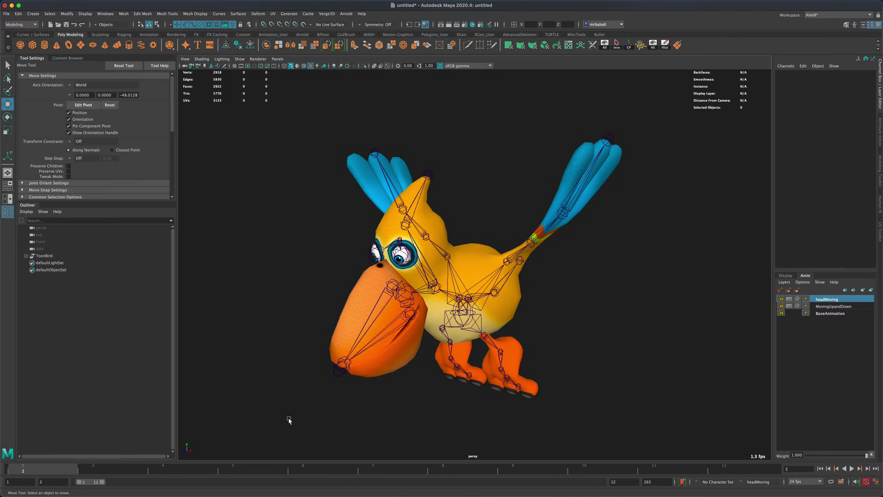
click(432, 282)
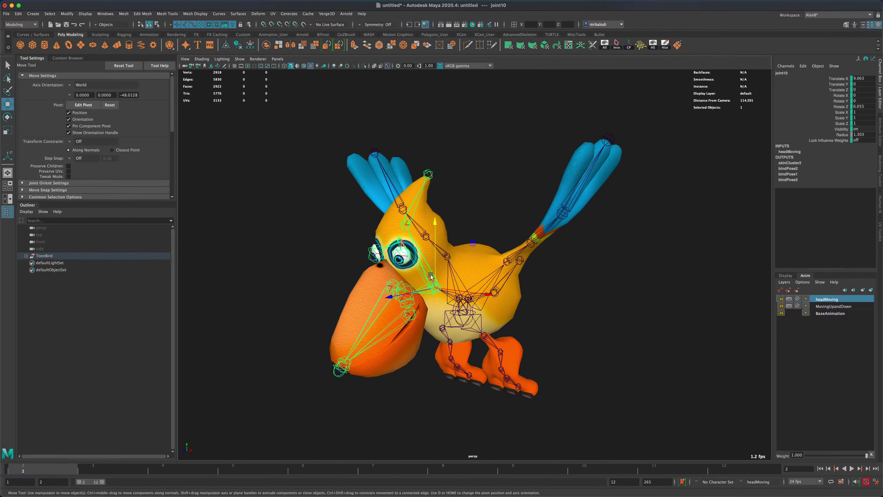
alt+drag(371, 295, 290, 296)
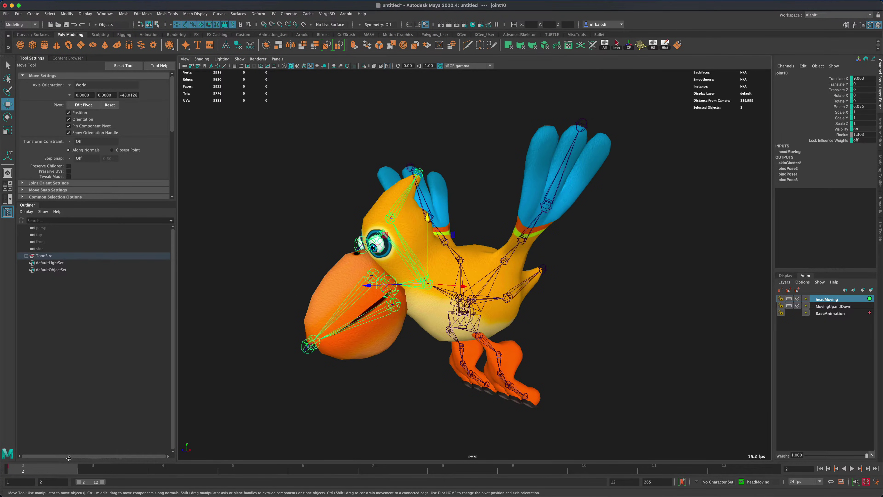
drag(90, 469, 387, 473)
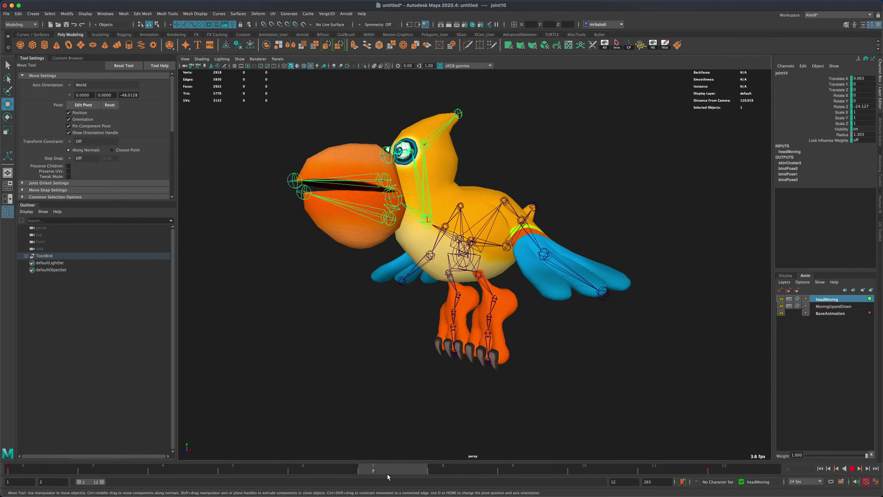
Step: Move the head sideways and up to Translate X 6.252, Y 8.956
click(7, 117)
click(8, 104)
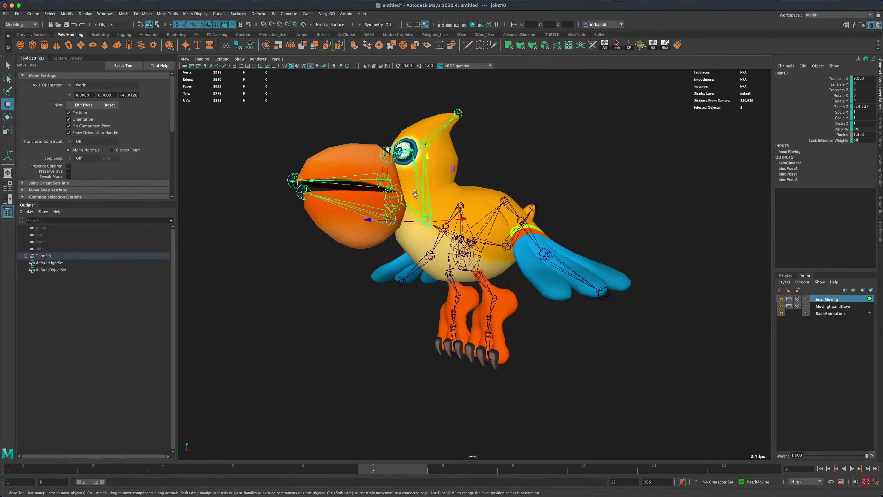
drag(376, 221, 396, 223)
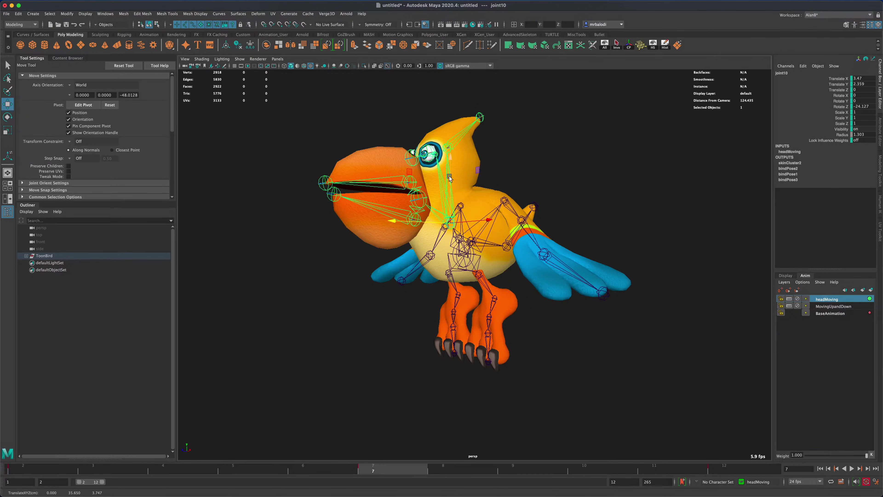
drag(449, 177, 708, 366)
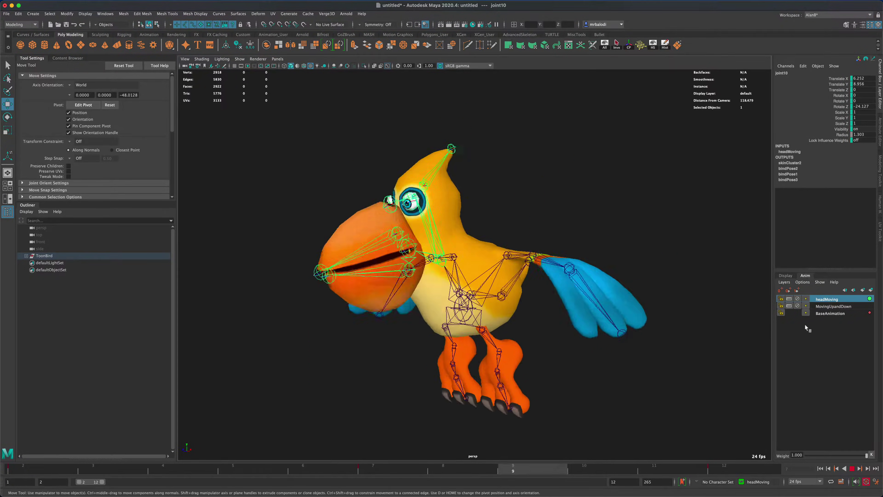
Step: Toggle mute on MovingUpandDown and headMoving to compare the bird's motion without them
click(798, 306)
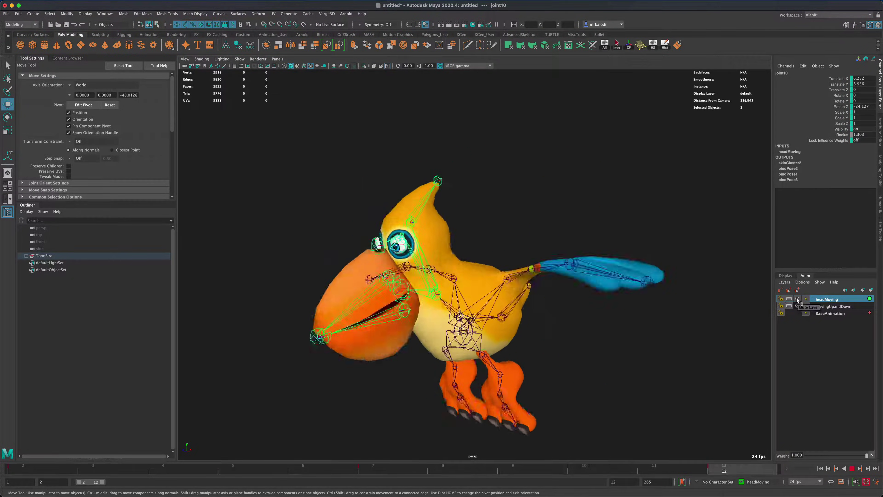
click(797, 299)
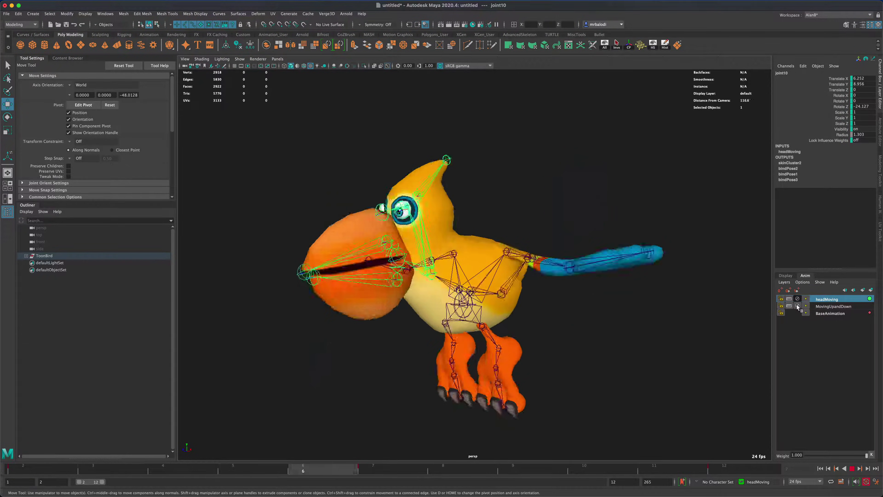
click(797, 306)
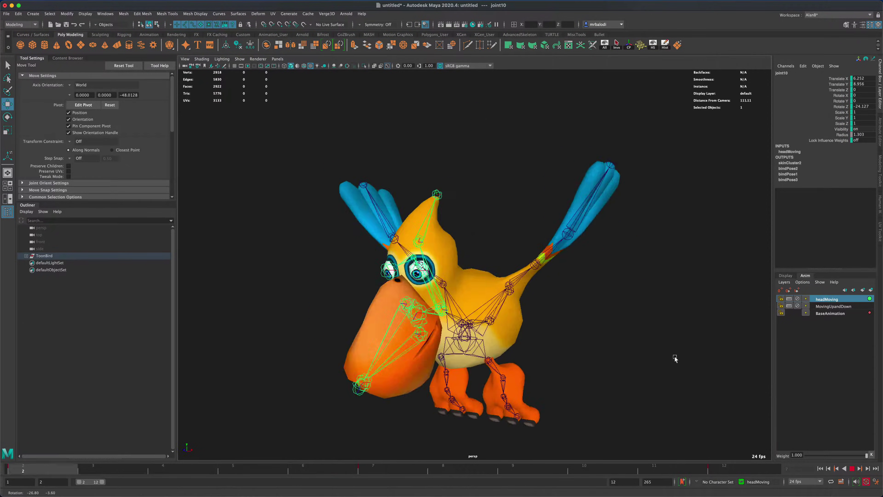